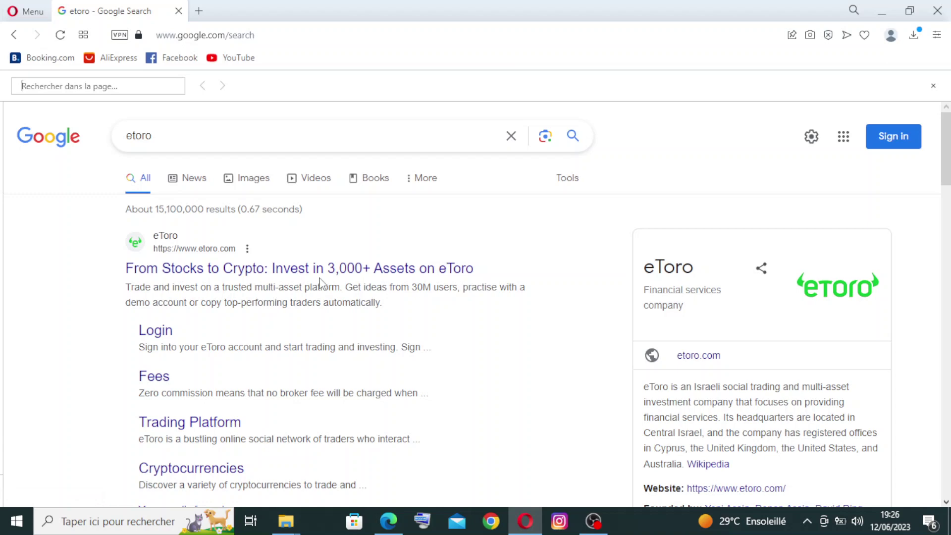
Open the official eToro site from the 'Invest in 3,000+ Assets on eToro' Google result
{"action": "left_click", "coordinate": [413, 277]}
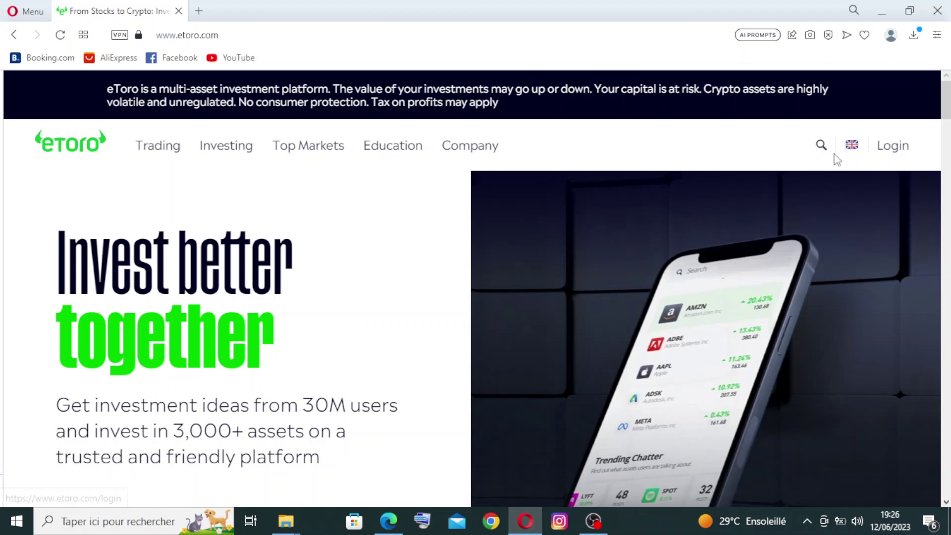
Browse the eToro home page and its instrument search, then go to the Login page
{"action": "left_click", "coordinate": [821, 147]}
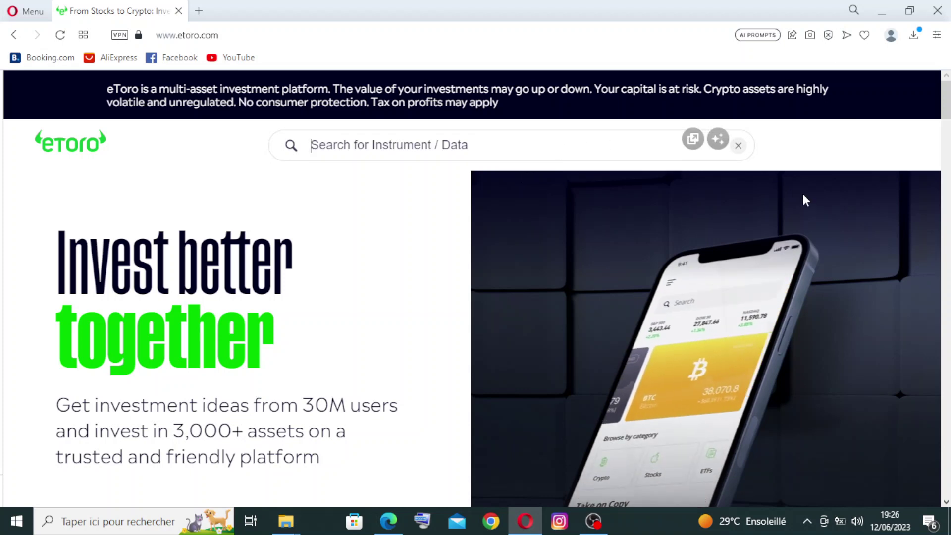
{"action": "scroll", "coordinate": [803, 195], "scroll_direction": "down", "scroll_amount": 1}
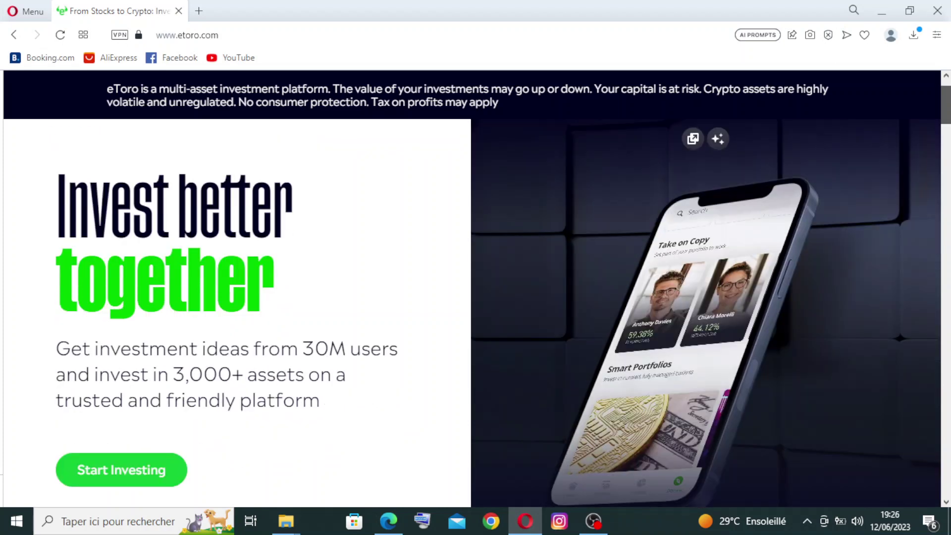
{"action": "scroll", "coordinate": [803, 195], "scroll_direction": "down", "scroll_amount": 12}
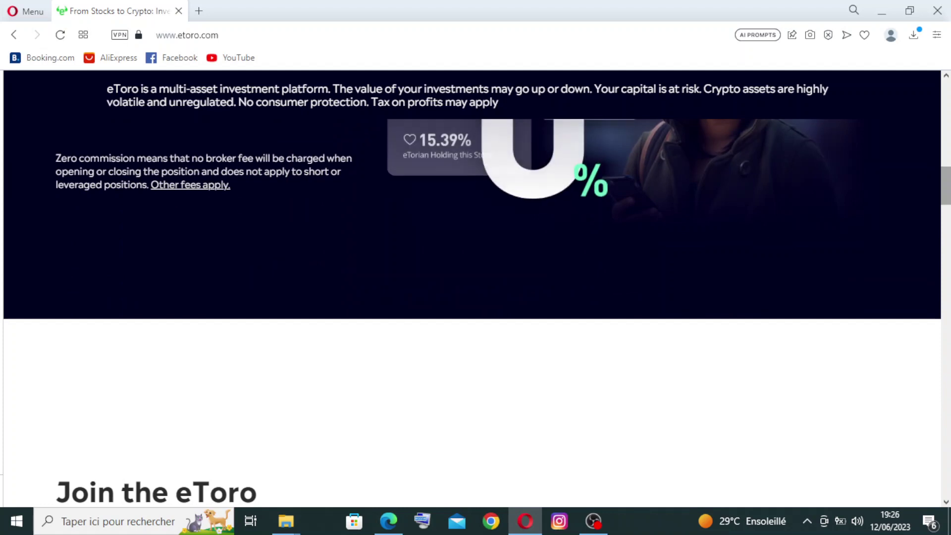
{"action": "scroll", "coordinate": [476, 312], "scroll_direction": "down", "scroll_amount": 8}
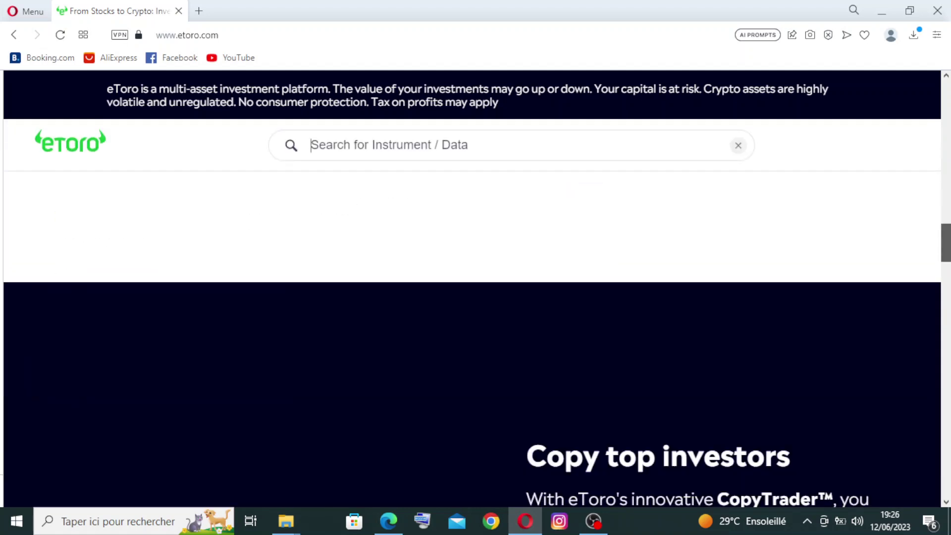
{"action": "scroll", "coordinate": [475, 312], "scroll_direction": "down", "scroll_amount": 8}
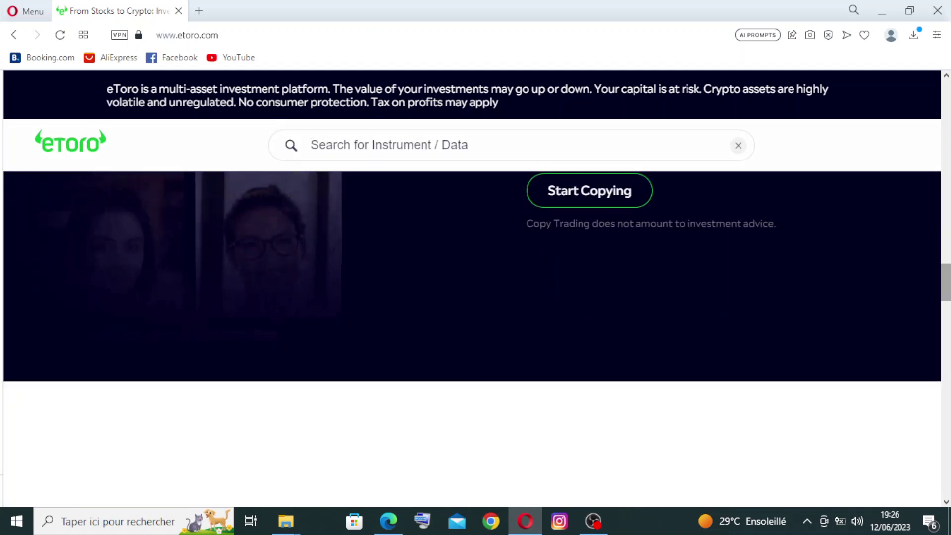
{"action": "scroll", "coordinate": [476, 312], "scroll_direction": "down", "scroll_amount": 8}
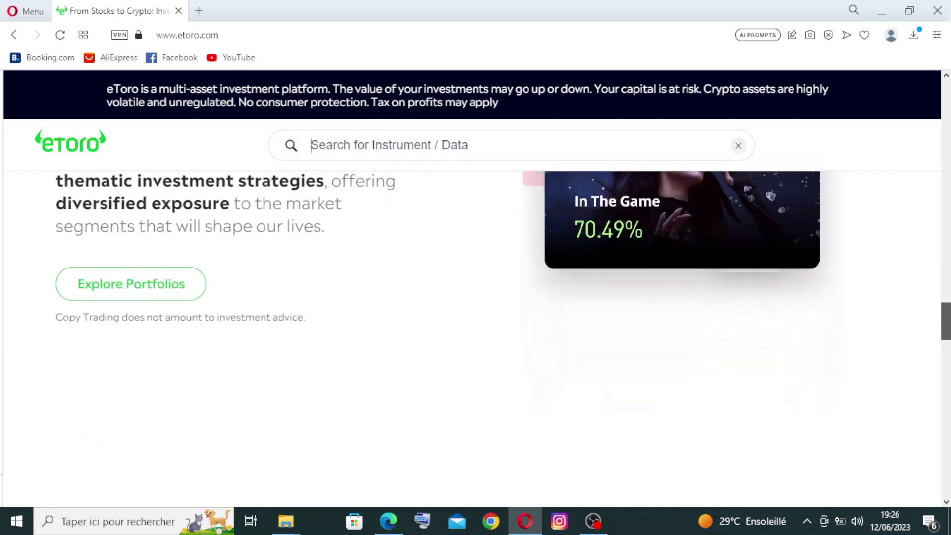
{"action": "scroll", "coordinate": [476, 312], "scroll_direction": "up", "scroll_amount": 5}
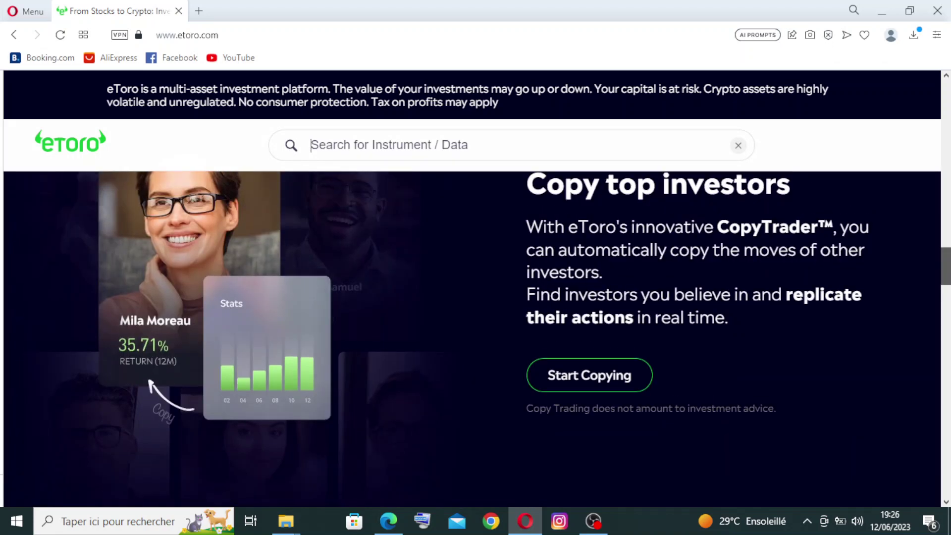
{"action": "key", "text": "alt+Left"}
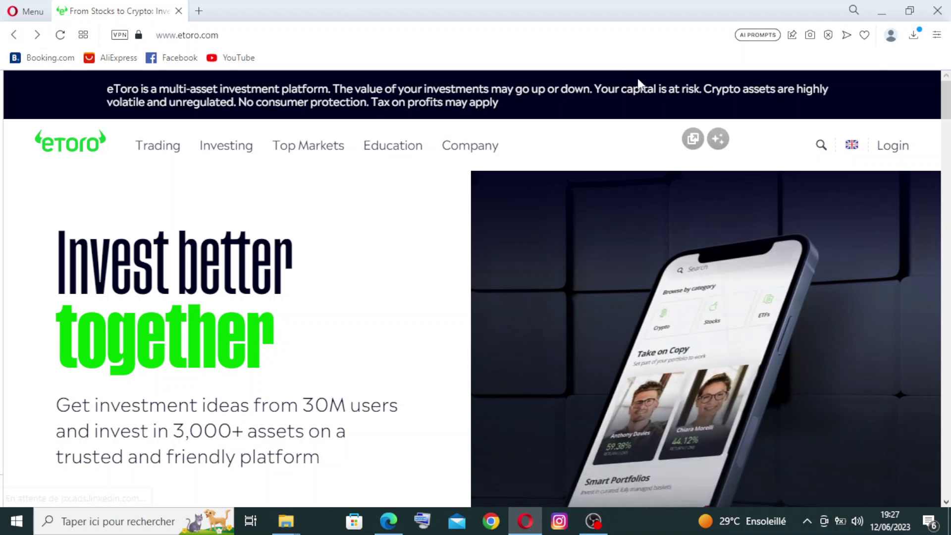
{"action": "left_click", "coordinate": [900, 150]}
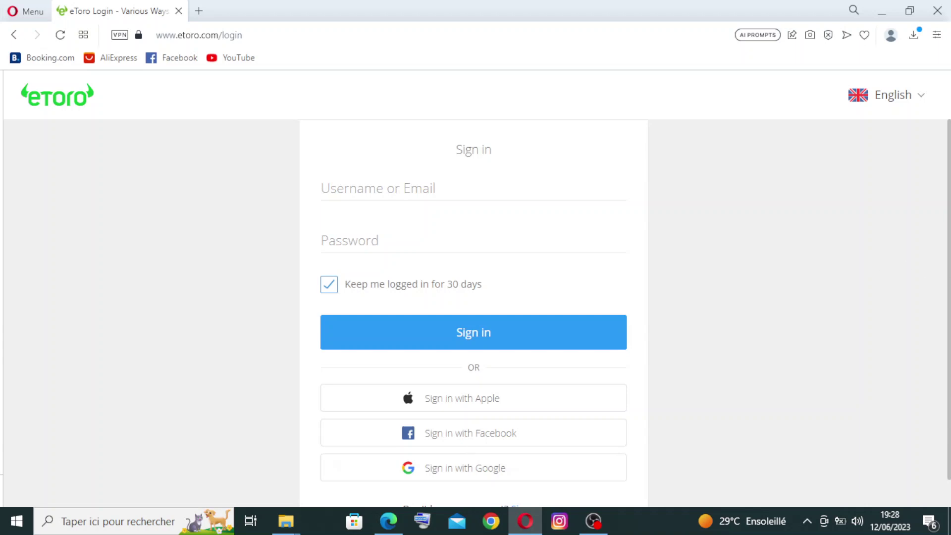
Scroll the Sign in page down to the 'Don't have an account? Sign up' line
{"action": "scroll", "coordinate": [832, 287], "scroll_direction": "down", "scroll_amount": 1}
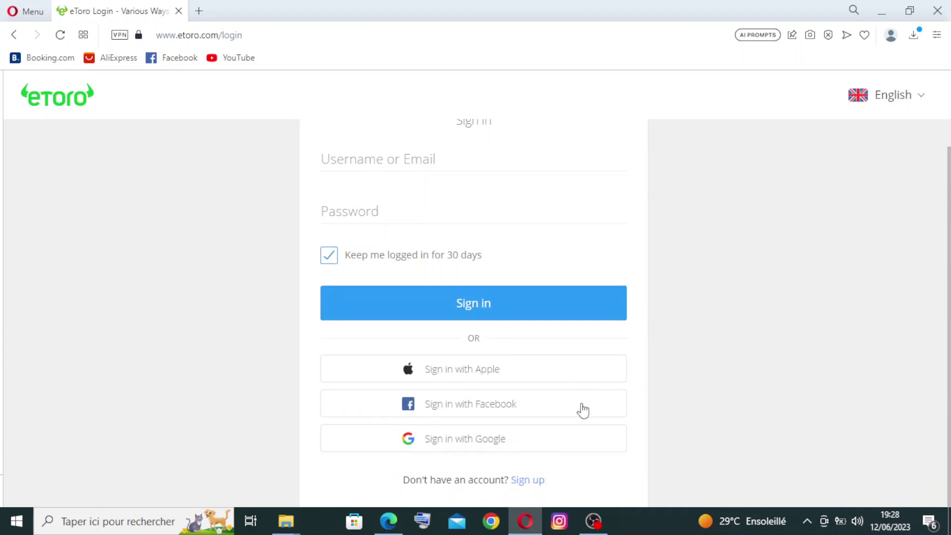
Start a new eToro account and enter a username on the Create an account form
{"action": "left_click", "coordinate": [527, 481]}
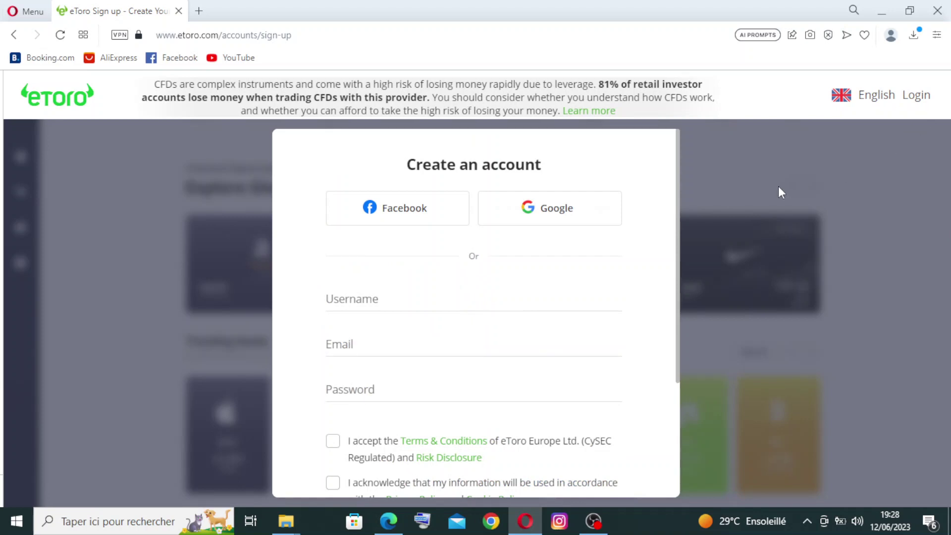
{"action": "left_click", "coordinate": [394, 288]}
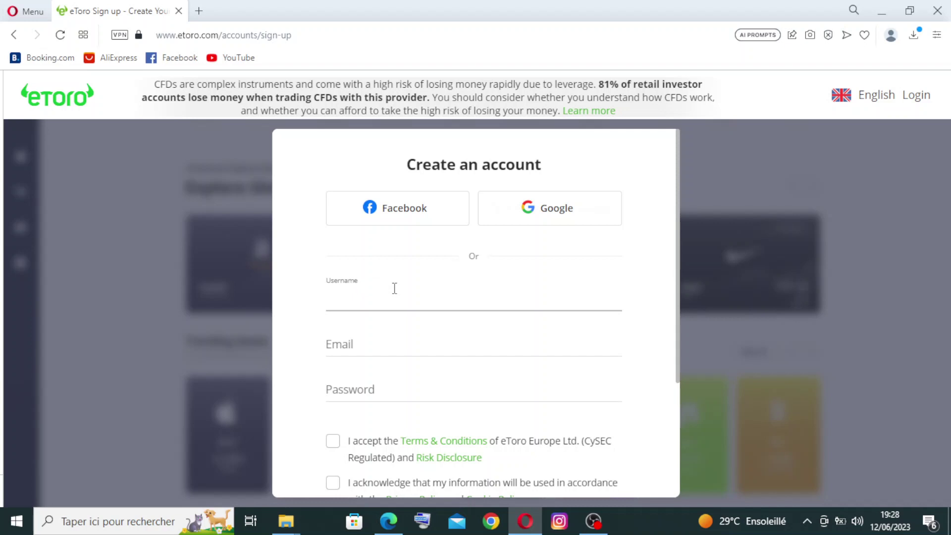
Enter the Gmail email address, correcting the typos in the domain
{"action": "left_click", "coordinate": [429, 350]}
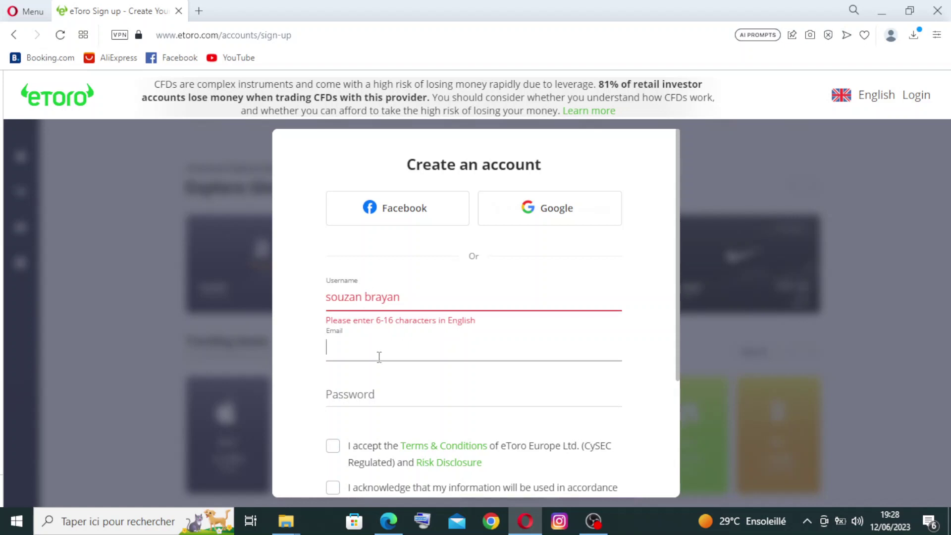
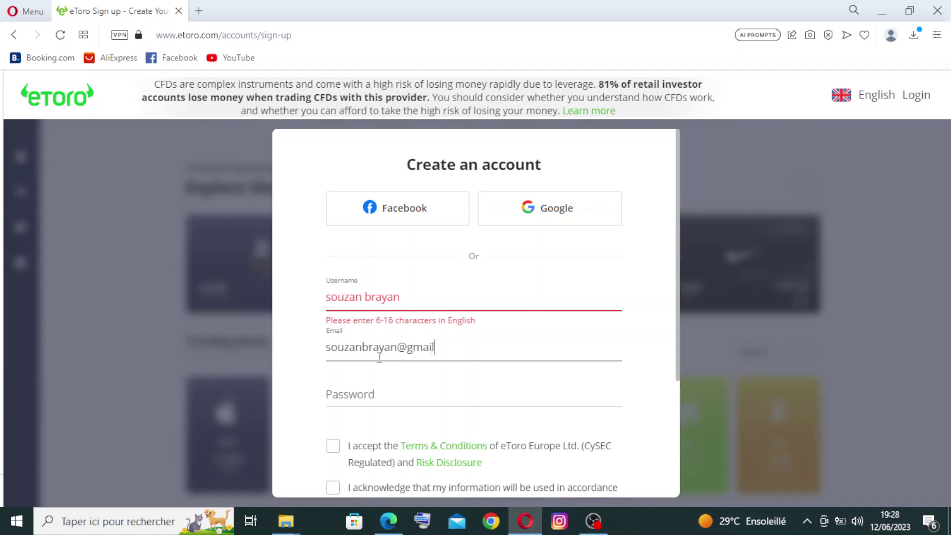
{"action": "type", "text": "om"}
{"action": "left_click", "coordinate": [376, 394]}
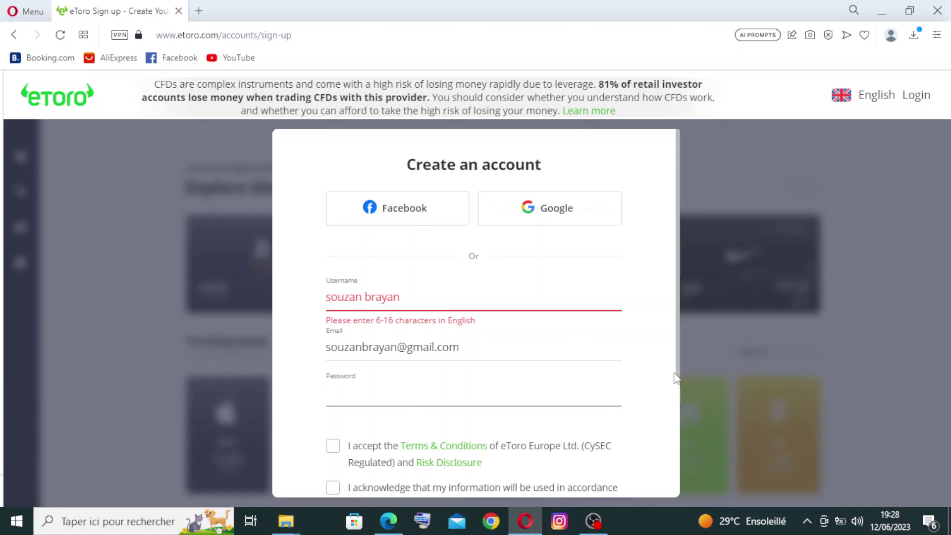
Enter a 15-character password that the meter rates STRONG
{"action": "scroll", "coordinate": [679, 379], "scroll_direction": "down", "scroll_amount": 1}
{"action": "scroll", "coordinate": [680, 383], "scroll_direction": "down", "scroll_amount": 1}
{"action": "scroll", "coordinate": [682, 376], "scroll_direction": "up", "scroll_amount": 2}
{"action": "scroll", "coordinate": [680, 219], "scroll_direction": "down", "scroll_amount": 2}
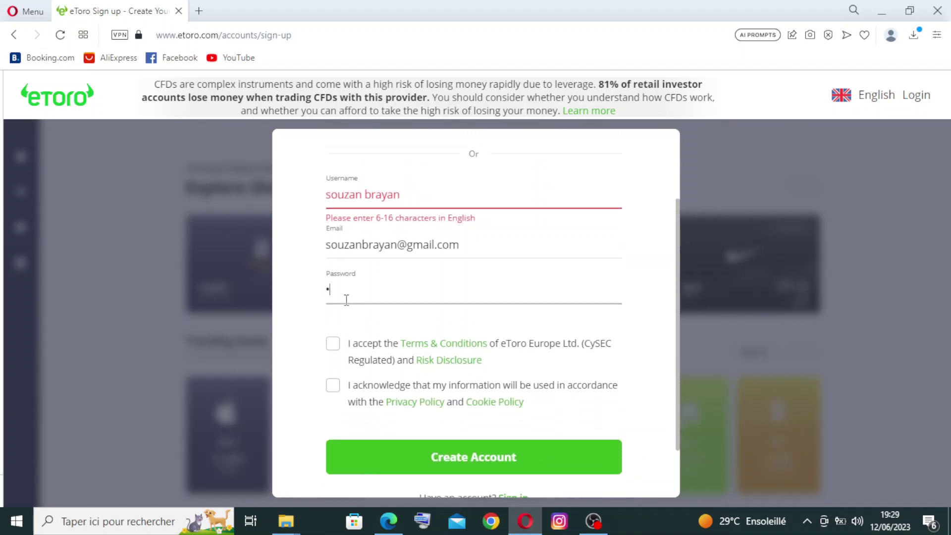
{"action": "type", "text": "•••••••"}
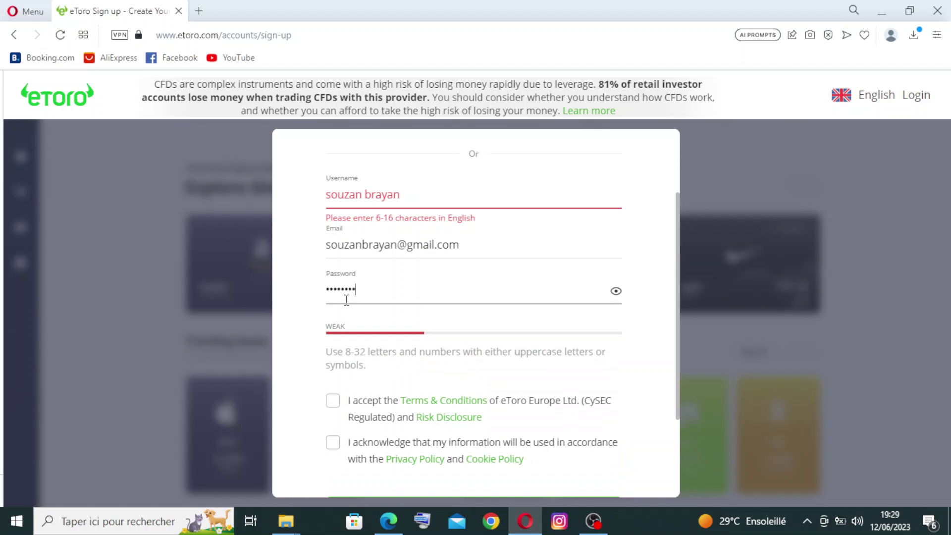
{"action": "type", "text": "••••••••"}
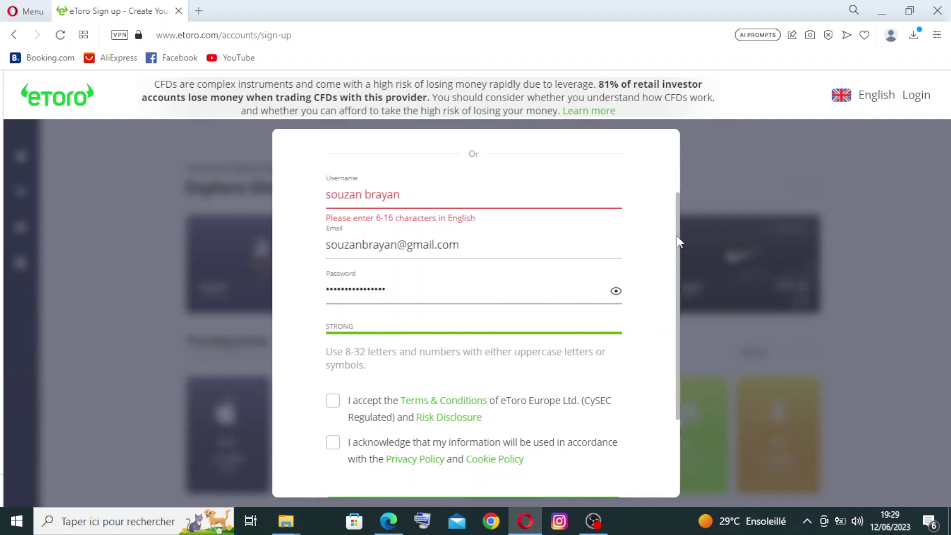
{"action": "scroll", "coordinate": [677, 247], "scroll_direction": "down", "scroll_amount": 1}
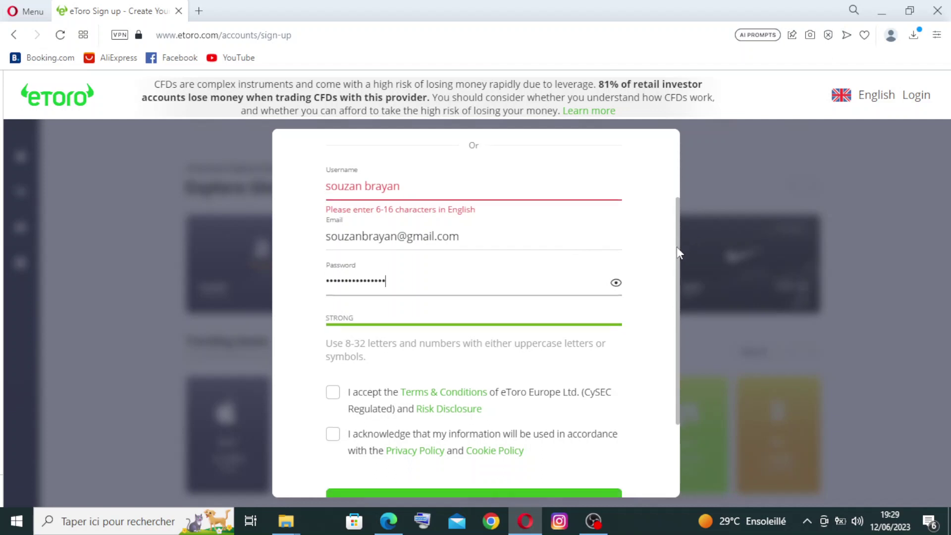
Accept the Terms & Conditions and Risk Disclosure, and retype the username in capitals without spaces
{"action": "left_click", "coordinate": [333, 355]}
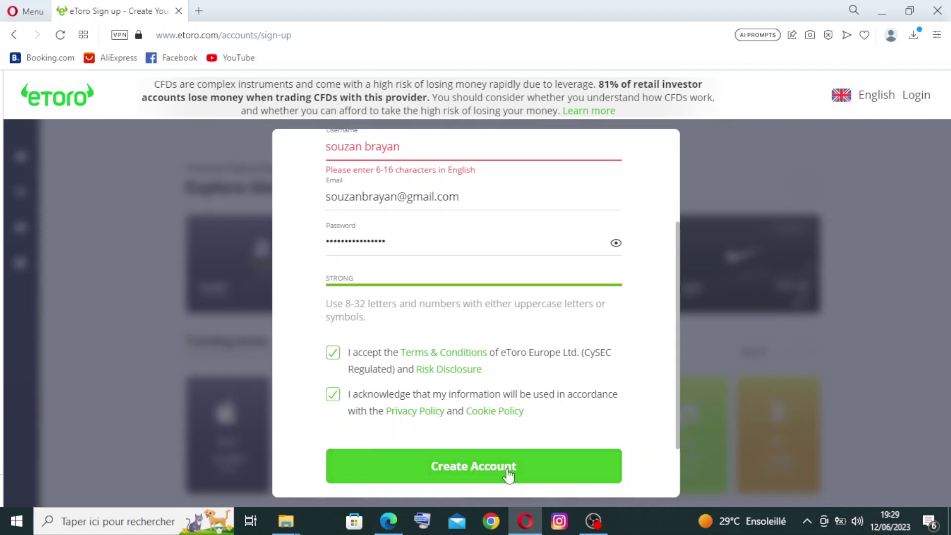
{"action": "left_click", "coordinate": [408, 149]}
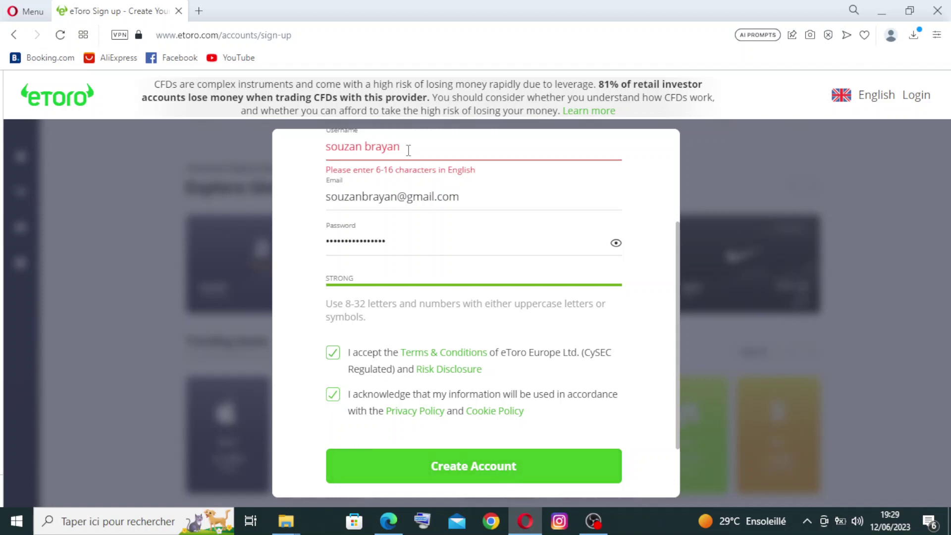
{"action": "key", "text": "BackSpace"}
{"action": "key", "text": "BackSpace"}
{"action": "key", "text": "BackSpace"}
{"action": "key", "text": "BackSpace"}
{"action": "key", "text": "BackSpace"}
{"action": "key", "text": "BackSpace"}
{"action": "key", "text": "BackSpace"}
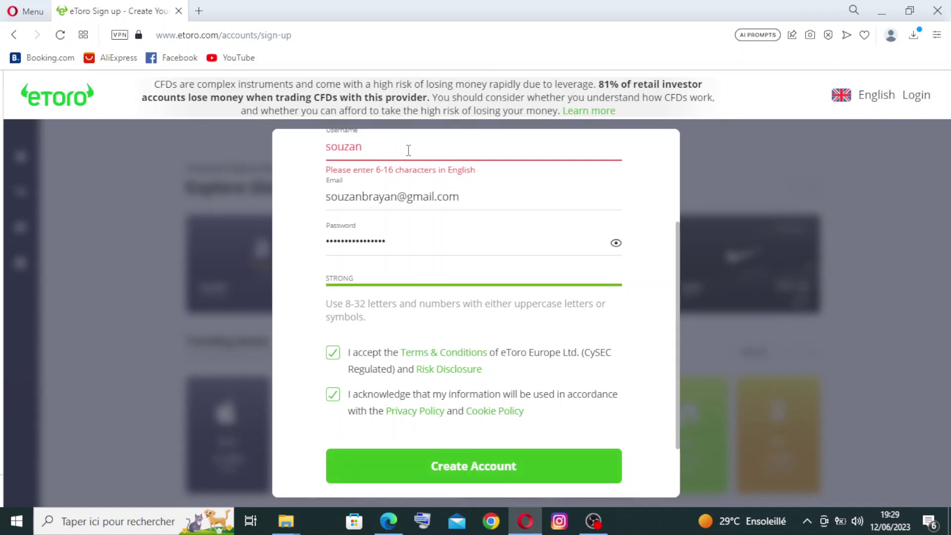
{"action": "type", "text": "B"}
{"action": "key", "text": "BackSpace"}
{"action": "key", "text": "BackSpace"}
{"action": "key", "text": "BackSpace"}
{"action": "key", "text": "BackSpace"}
{"action": "key", "text": "BackSpace"}
{"action": "key", "text": "BackSpace"}
{"action": "key", "text": "BackSpace"}
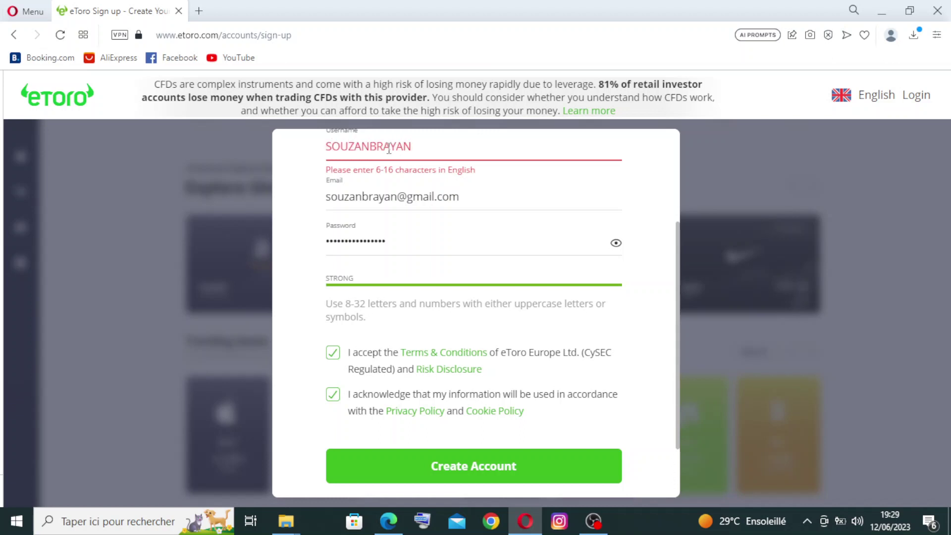
{"action": "left_click", "coordinate": [452, 479]}
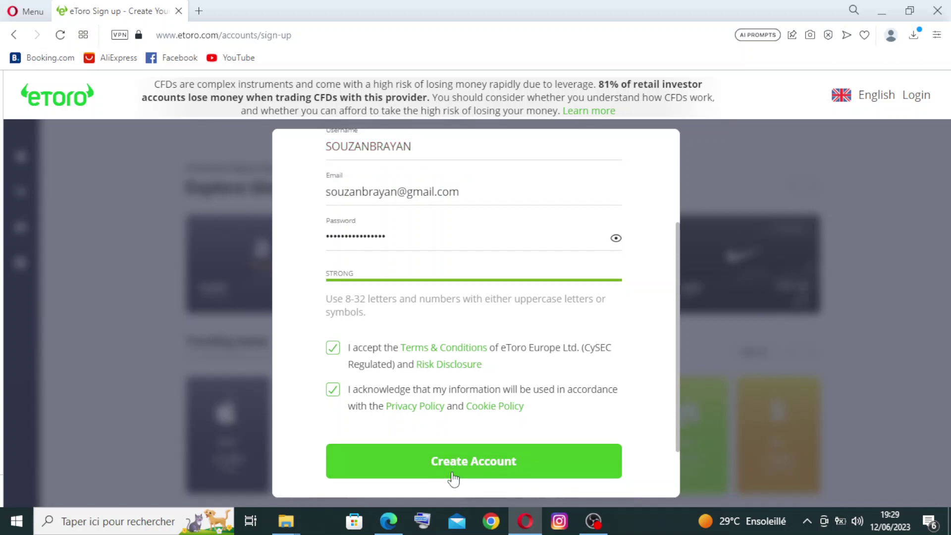
Submit the registration and select the motorcycle tiles in the first captcha grid
{"action": "left_click", "coordinate": [453, 478]}
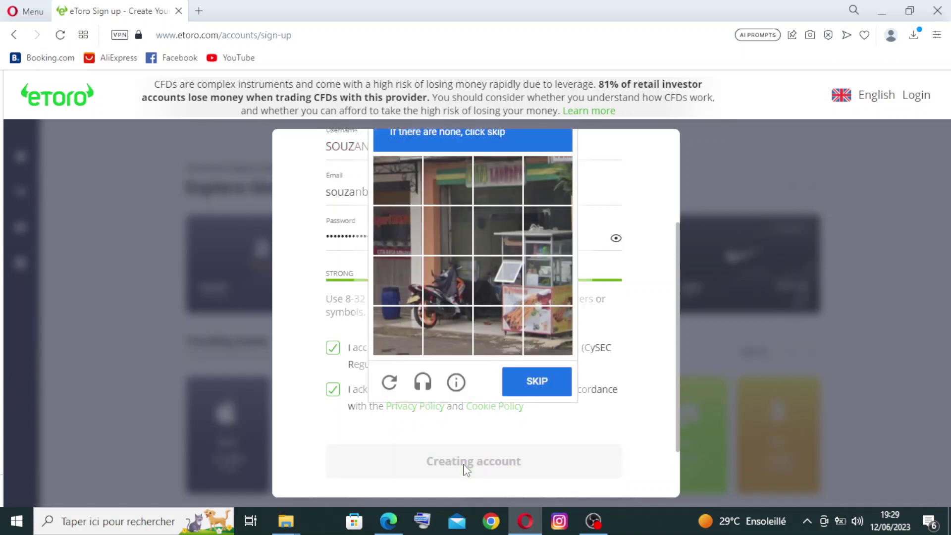
{"action": "scroll", "coordinate": [677, 269], "scroll_direction": "up", "scroll_amount": 1}
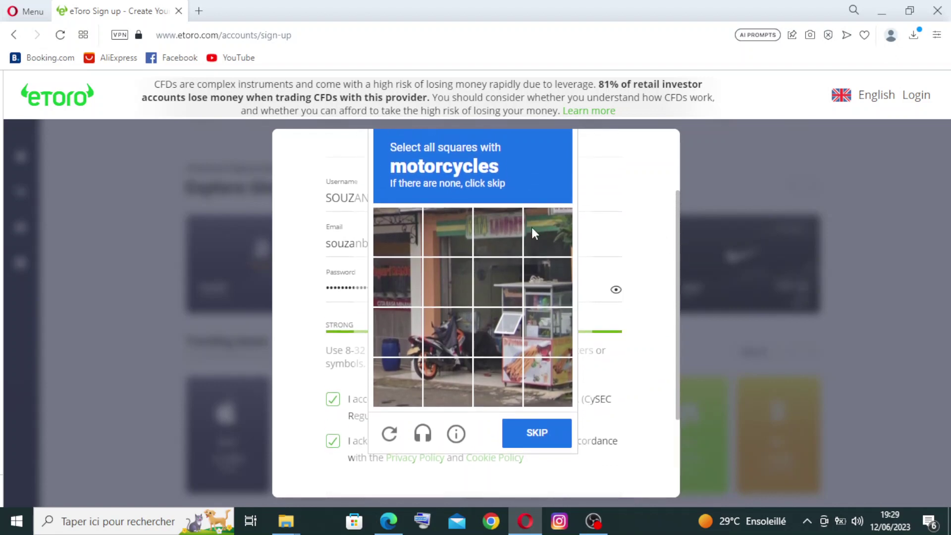
{"action": "left_click", "coordinate": [441, 334]}
{"action": "left_click", "coordinate": [413, 344]}
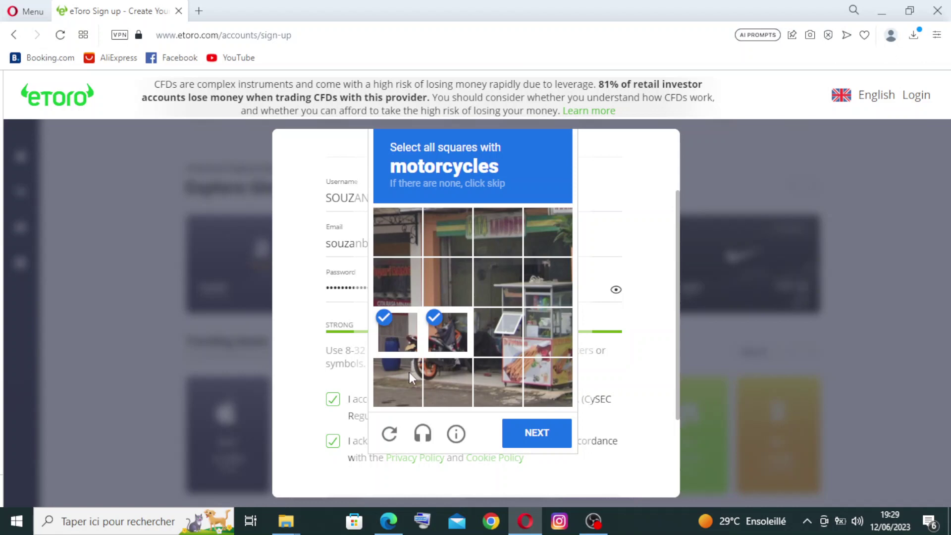
{"action": "left_click", "coordinate": [409, 372]}
{"action": "left_click", "coordinate": [436, 372]}
{"action": "left_click", "coordinate": [489, 344]}
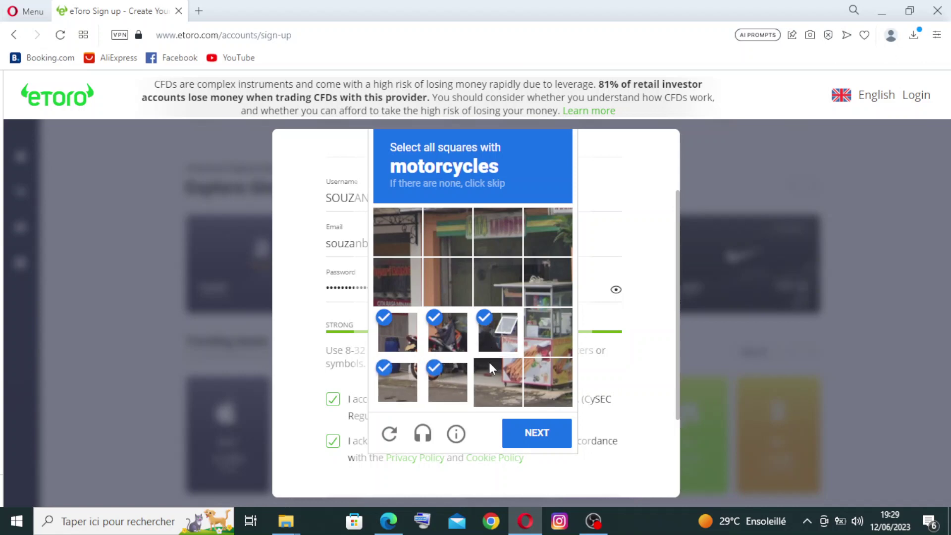
{"action": "left_click", "coordinate": [489, 365]}
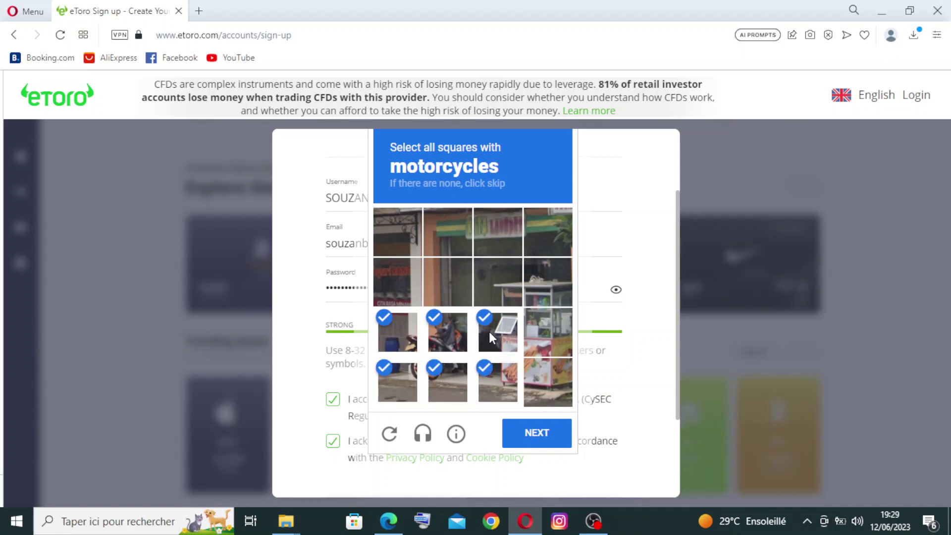
{"action": "left_click", "coordinate": [490, 333]}
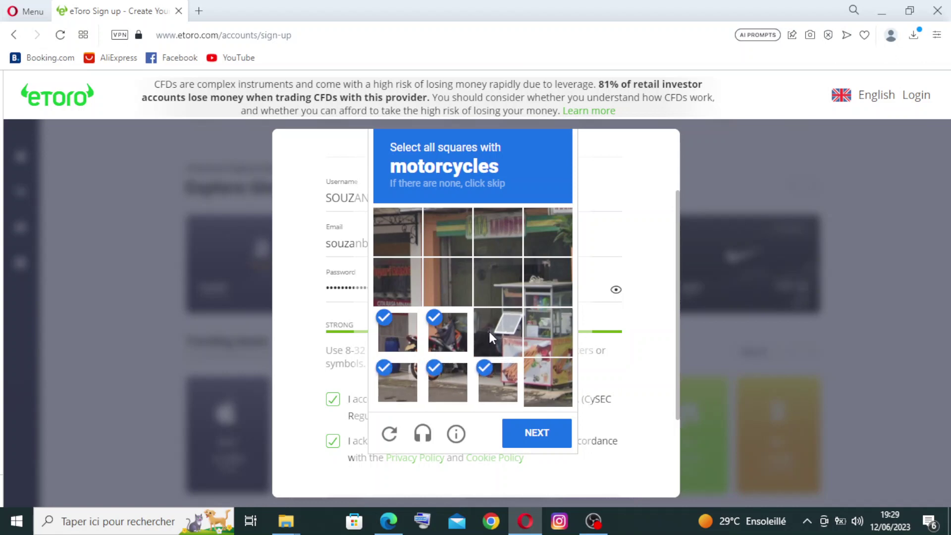
{"action": "left_click", "coordinate": [527, 440]}
{"action": "left_click", "coordinate": [527, 441]}
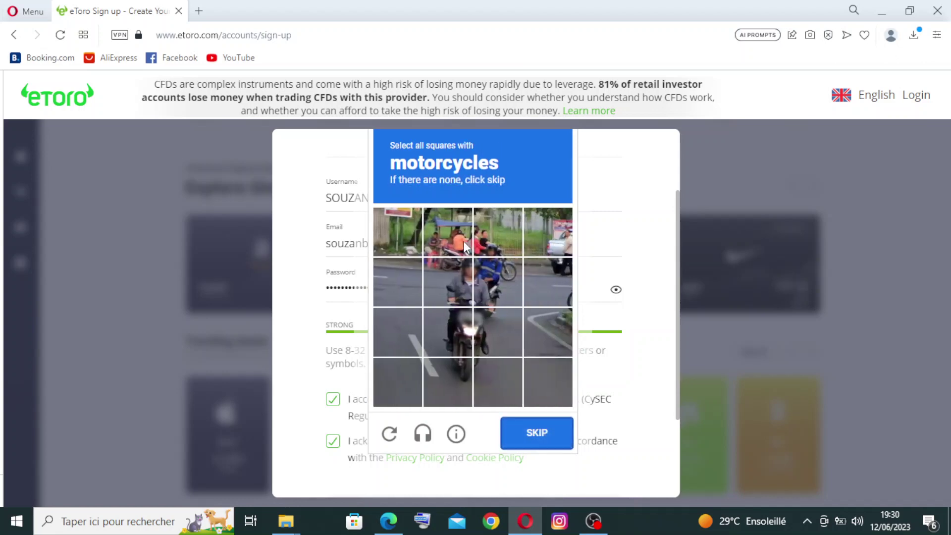
Select all ten motorcycle tiles in the second captcha grid and verify
{"action": "left_click", "coordinate": [448, 269]}
{"action": "left_click", "coordinate": [468, 251]}
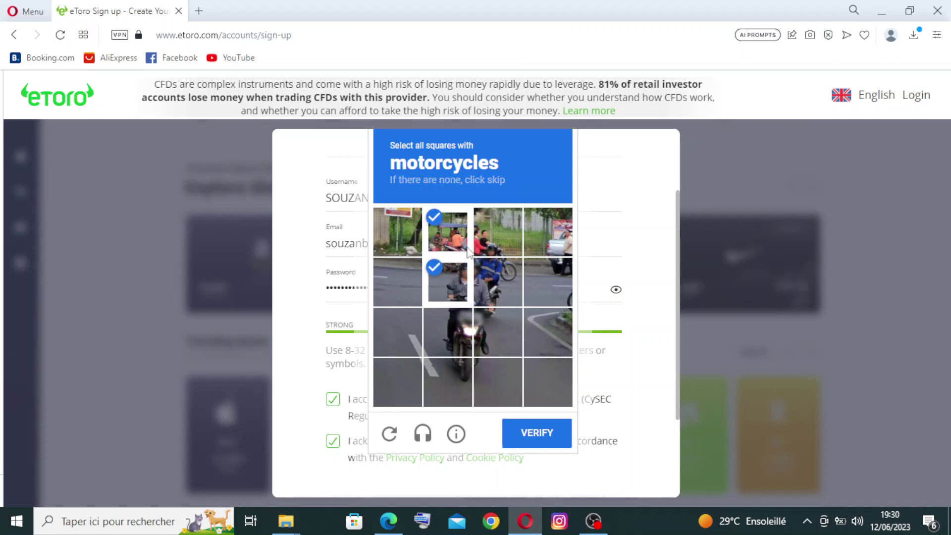
{"action": "left_click", "coordinate": [495, 245]}
{"action": "left_click", "coordinate": [498, 275]}
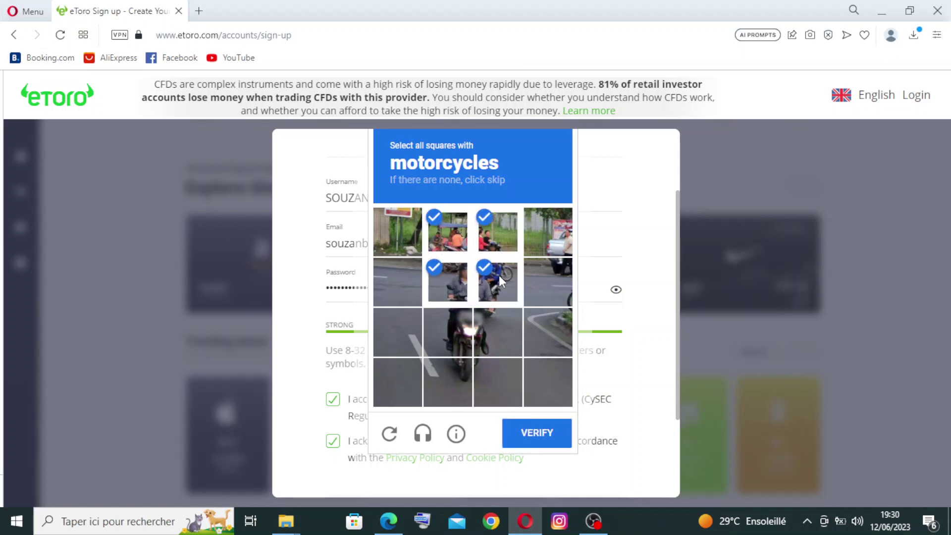
{"action": "left_click", "coordinate": [513, 319]}
{"action": "left_click", "coordinate": [443, 336]}
{"action": "left_click", "coordinate": [450, 367]}
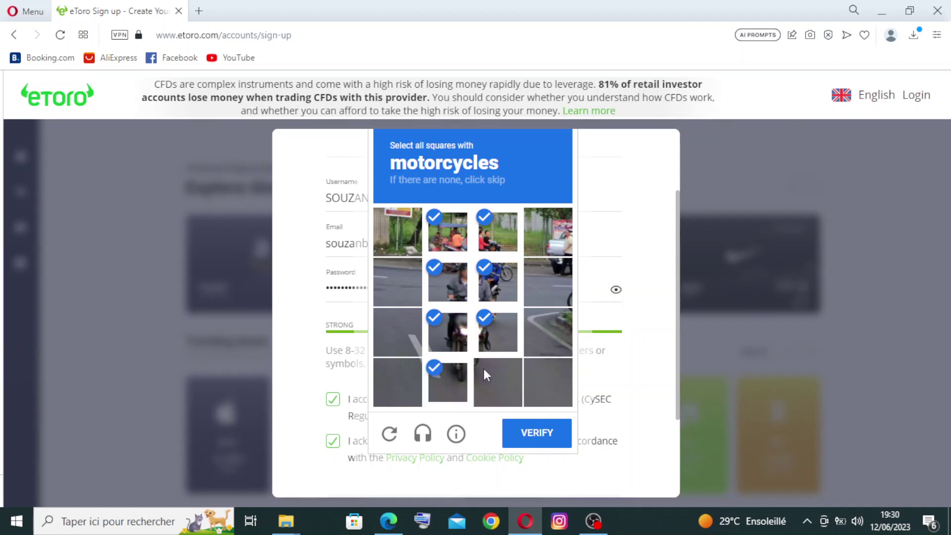
{"action": "left_click", "coordinate": [484, 369]}
{"action": "left_click", "coordinate": [557, 287]}
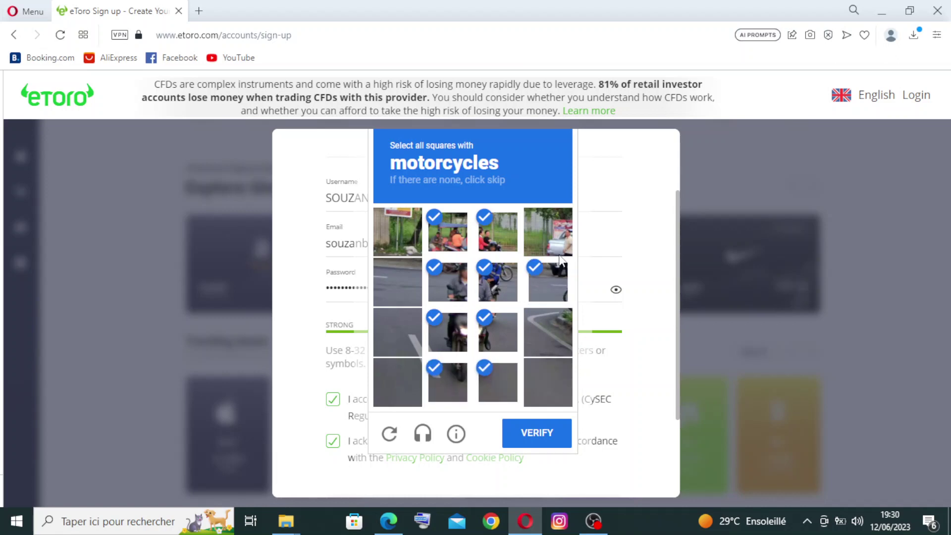
{"action": "left_click", "coordinate": [571, 328]}
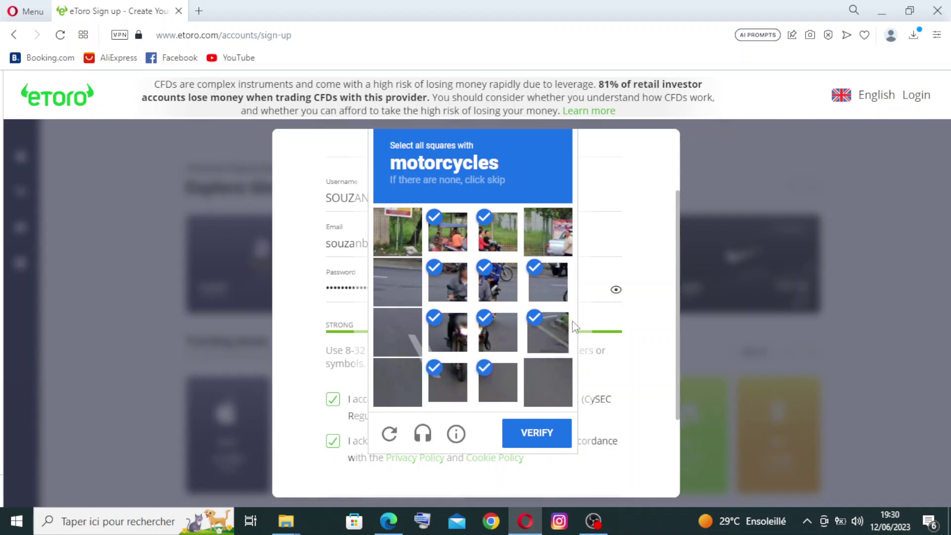
{"action": "left_click", "coordinate": [546, 435]}
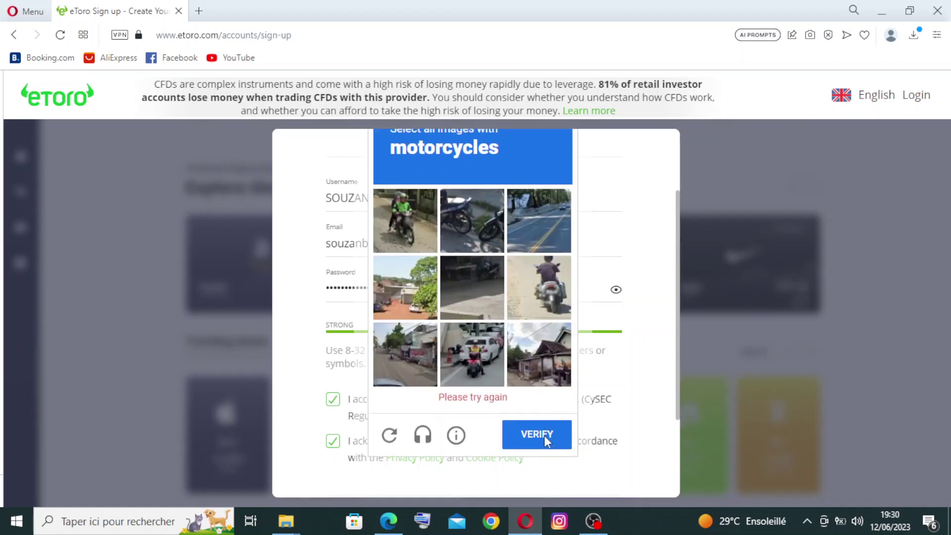
Pick the four motorcycle images in the final captcha challenge and submit
{"action": "left_click", "coordinate": [402, 204]}
{"action": "left_click", "coordinate": [465, 216]}
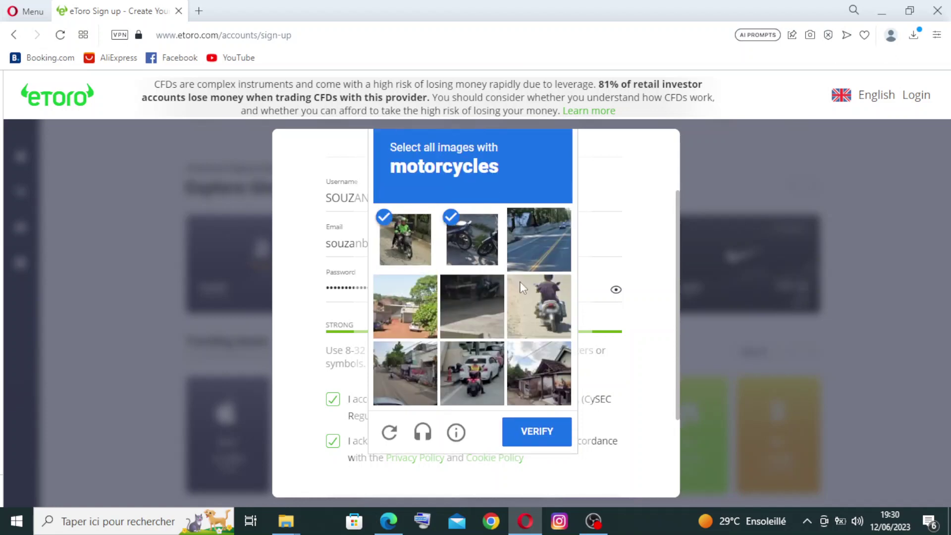
{"action": "left_click", "coordinate": [519, 282]}
{"action": "left_click", "coordinate": [484, 355]}
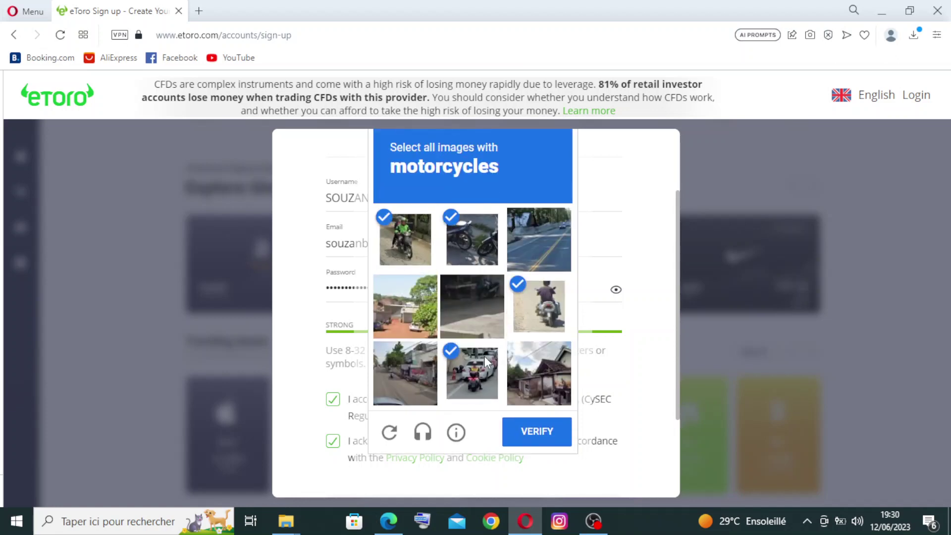
{"action": "left_click", "coordinate": [555, 438]}
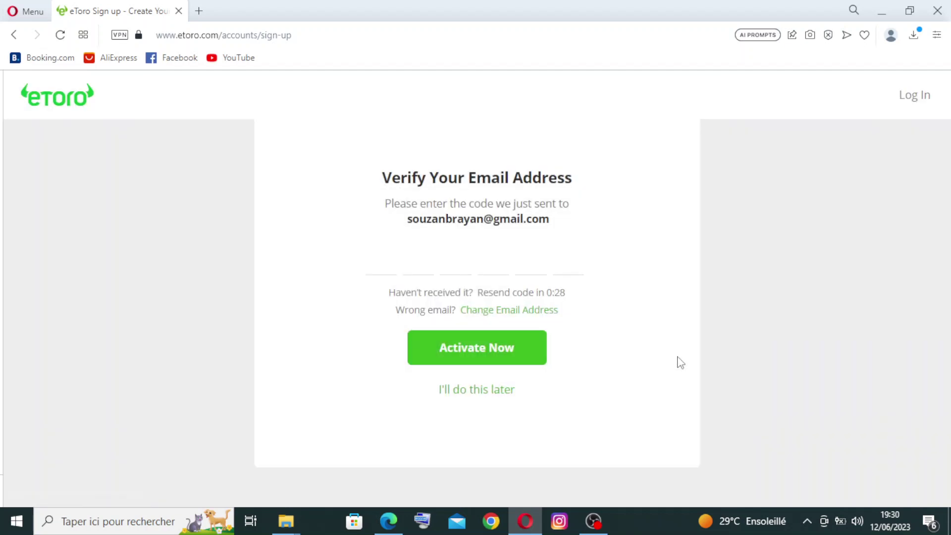
Read the verification code in eToro's Gmail email and return to the code entry page
{"action": "key", "text": "ctrl+f"}
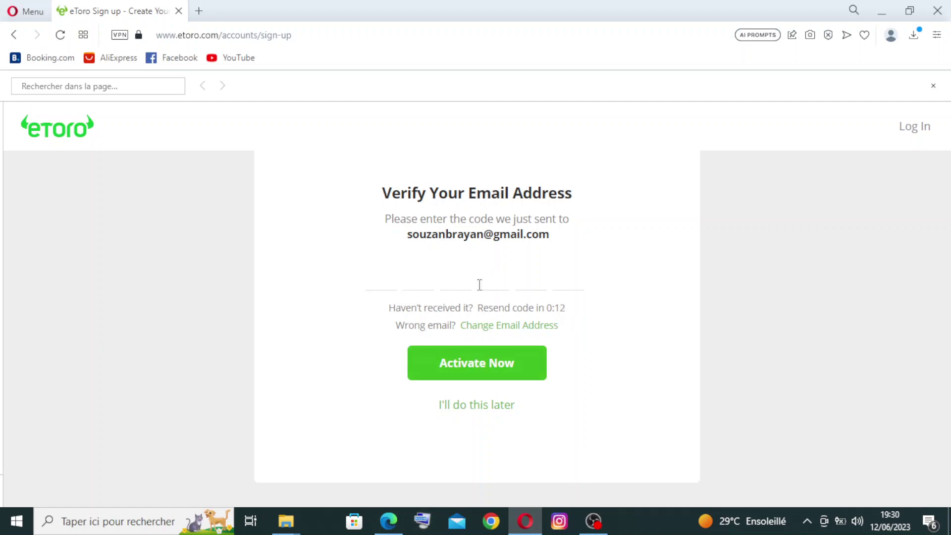
{"action": "key", "text": "alt+Tab"}
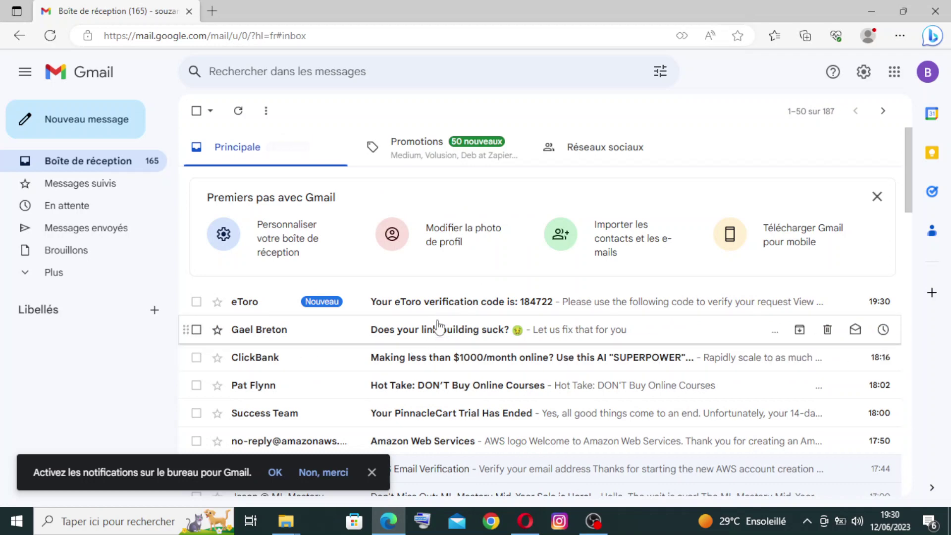
{"action": "left_click", "coordinate": [441, 304]}
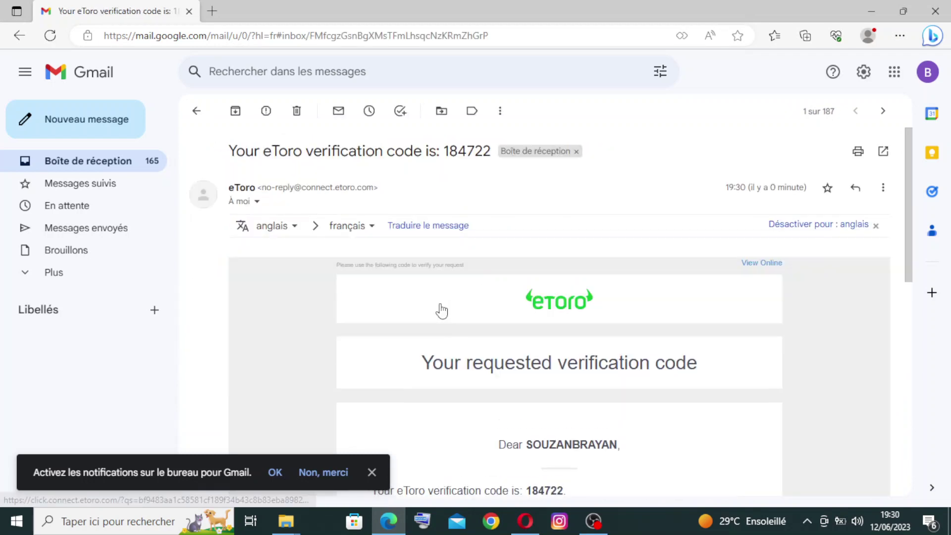
{"action": "left_click", "coordinate": [524, 528]}
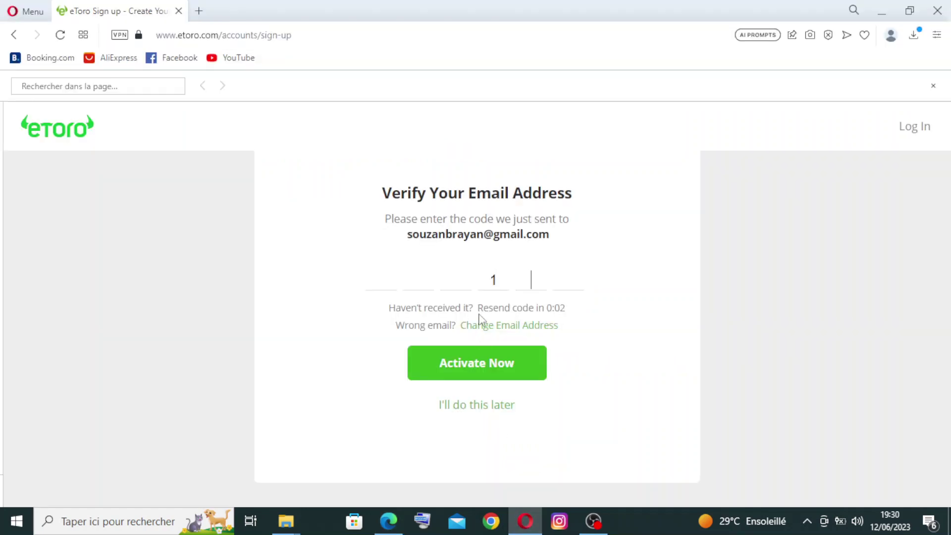
Enter the six-digit emailed code, rechecking it in Gmail, and activate it
{"action": "type", "text": "4"}
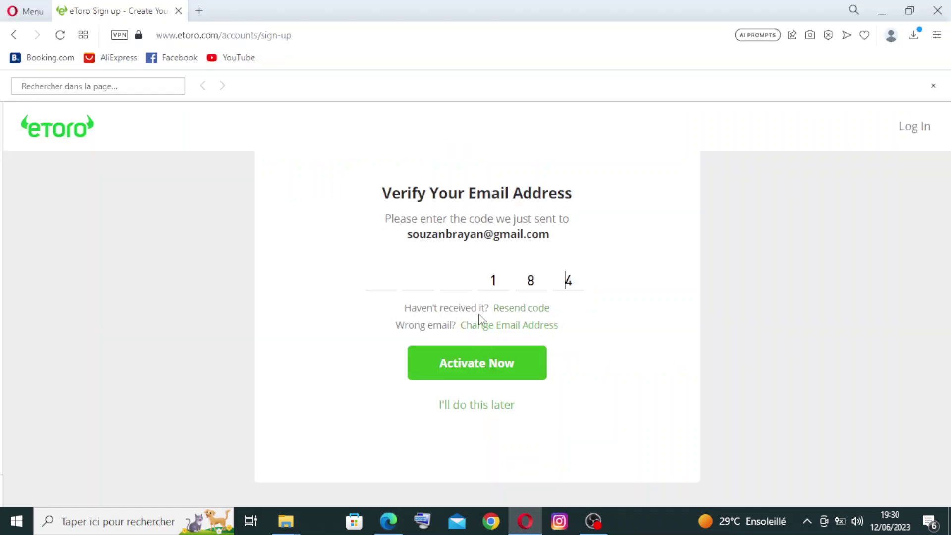
{"action": "left_click", "coordinate": [554, 286]}
{"action": "left_click", "coordinate": [384, 520]}
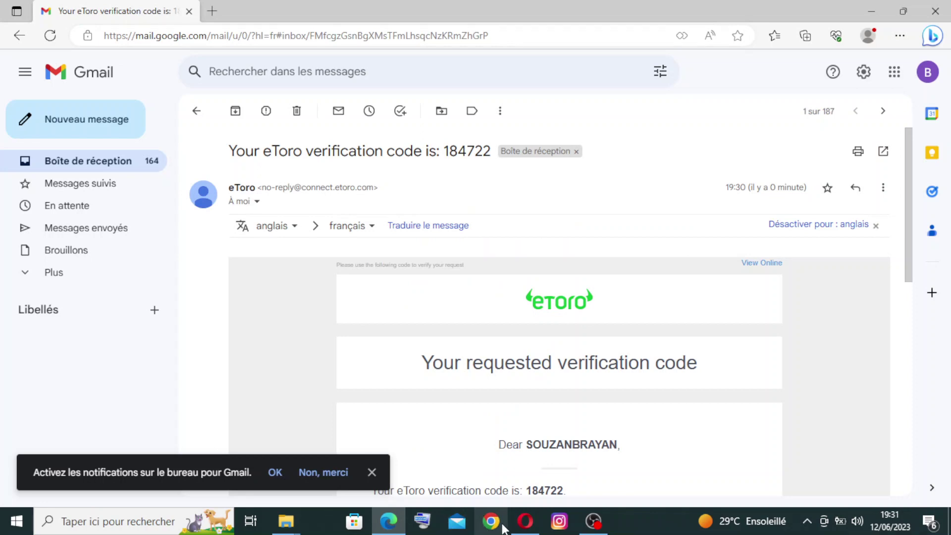
{"action": "left_click", "coordinate": [519, 526]}
{"action": "type", "text": "22"}
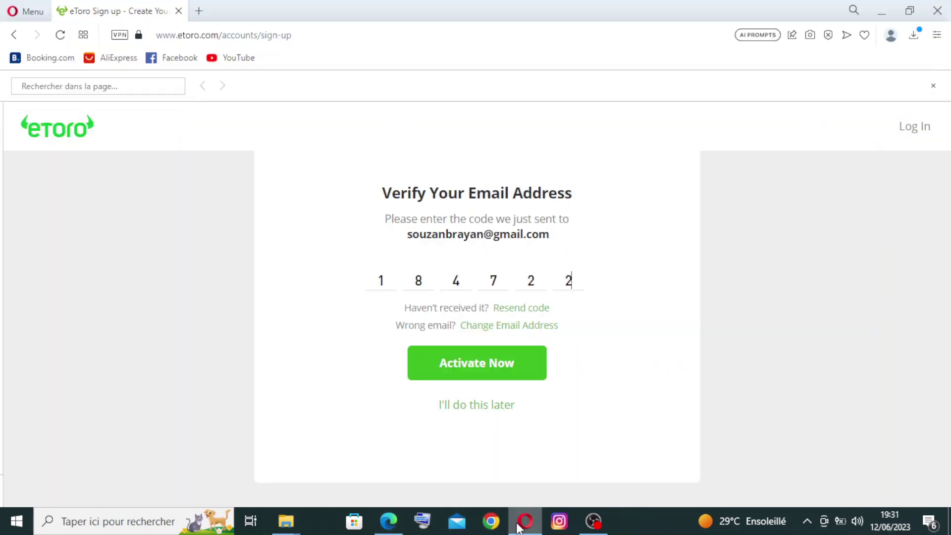
{"action": "left_click", "coordinate": [504, 368]}
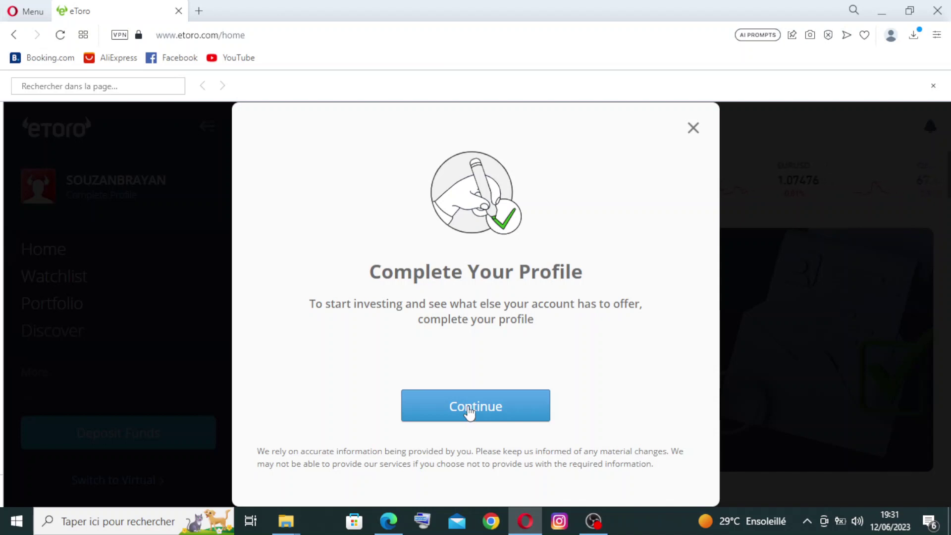
Continue from the Complete Your Profile prompt to the Your Profile form
{"action": "left_click", "coordinate": [469, 408]}
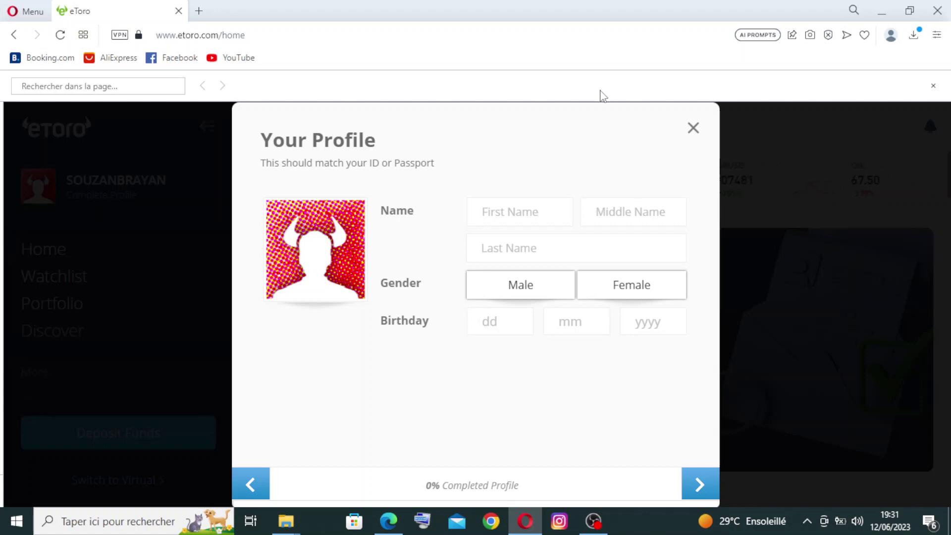
Close the Your Profile form without filling it in, returning to the Welcome to eToro dashboard
{"action": "left_click", "coordinate": [710, 489]}
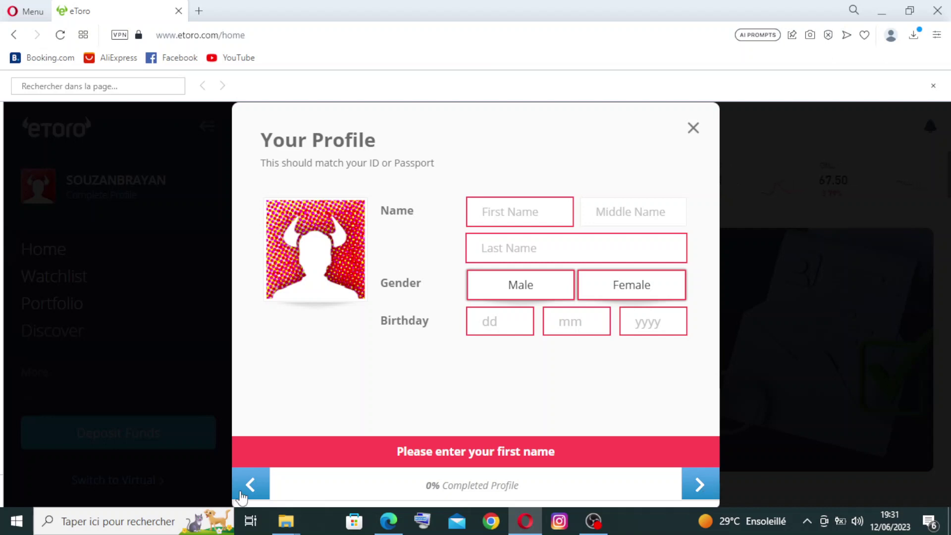
{"action": "left_click", "coordinate": [243, 493]}
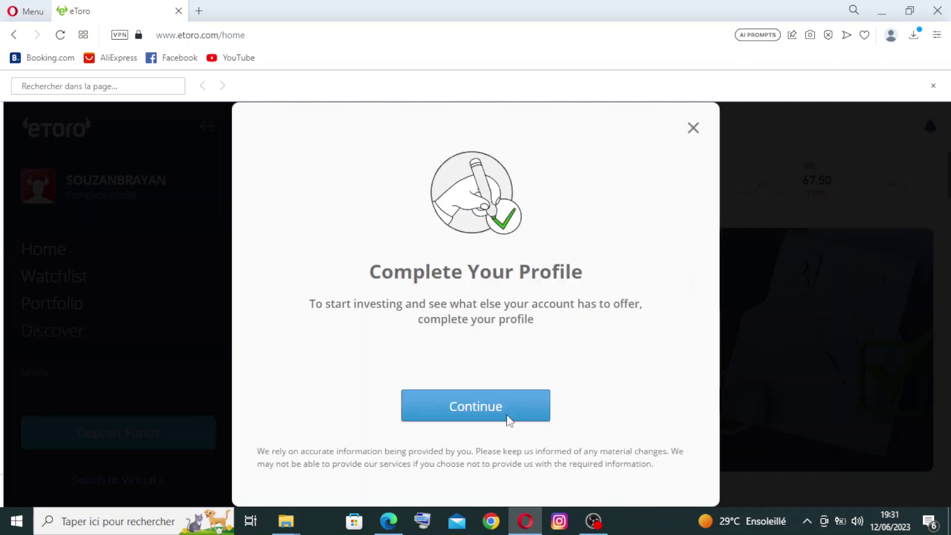
{"action": "left_click", "coordinate": [509, 421]}
{"action": "left_click", "coordinate": [703, 483]}
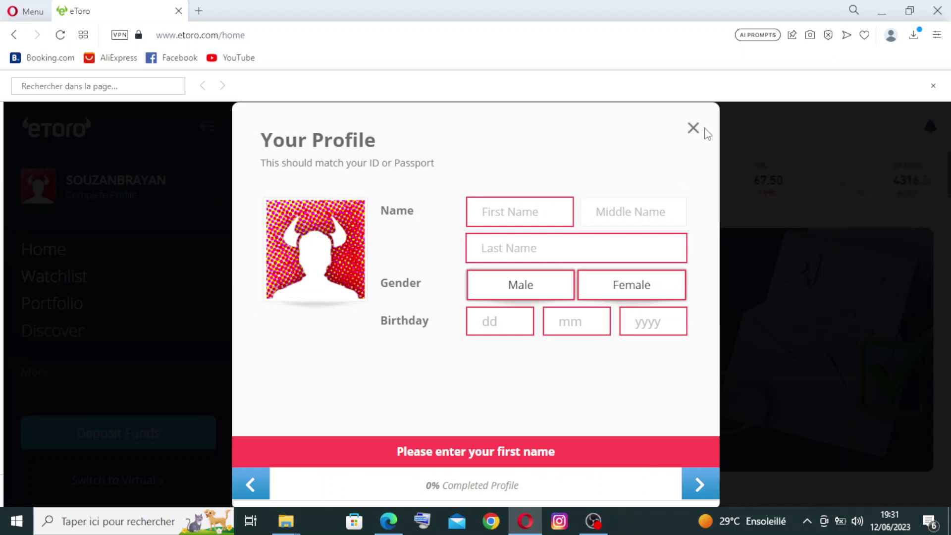
{"action": "left_click", "coordinate": [693, 129]}
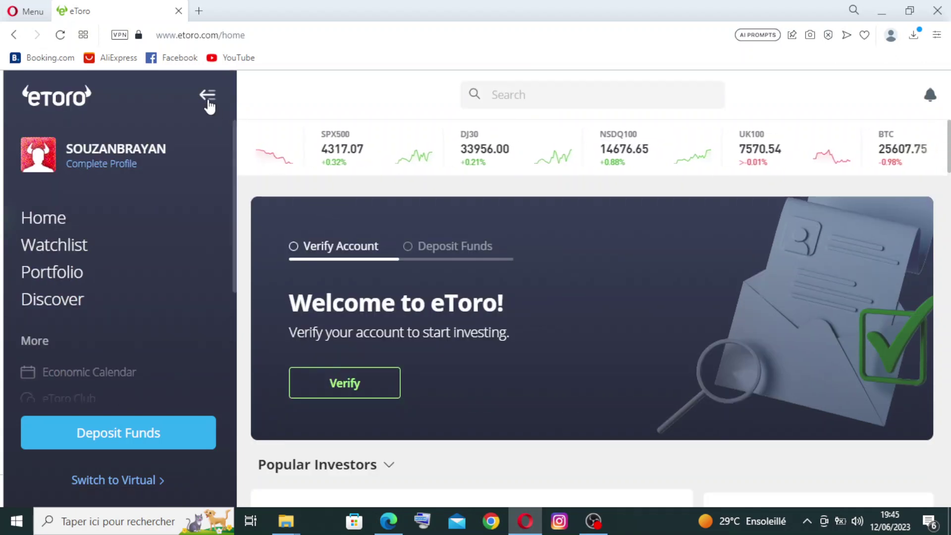
Collapse the sidebar to icons only and scroll down through the home feed of investor posts
{"action": "left_click", "coordinate": [207, 96]}
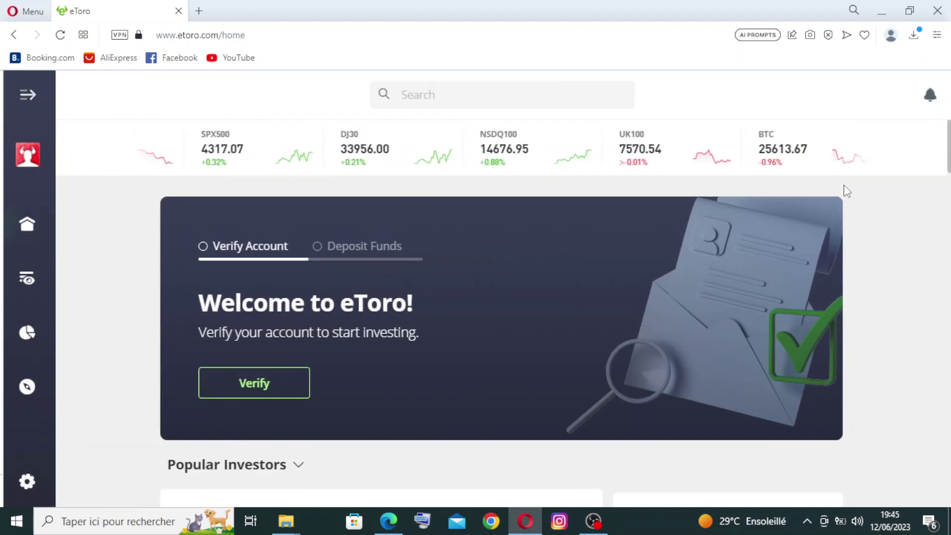
{"action": "scroll", "coordinate": [945, 159], "scroll_direction": "down", "scroll_amount": 4}
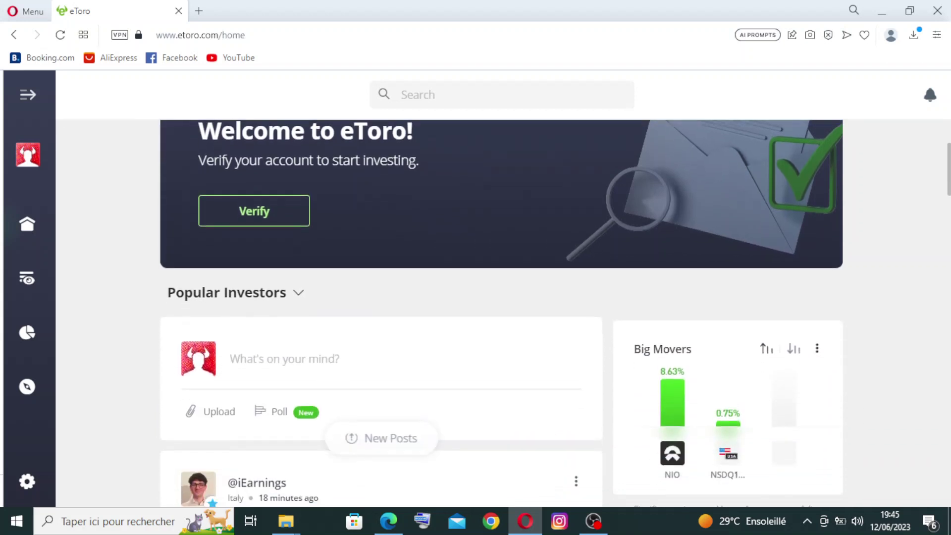
{"action": "scroll", "coordinate": [501, 315], "scroll_direction": "down", "scroll_amount": 7}
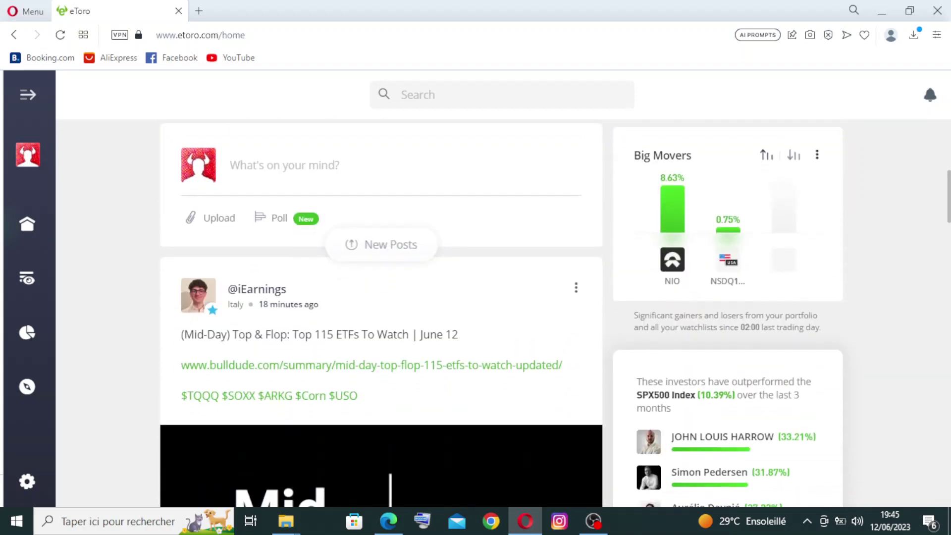
{"action": "scroll", "coordinate": [381, 312], "scroll_direction": "down", "scroll_amount": 5}
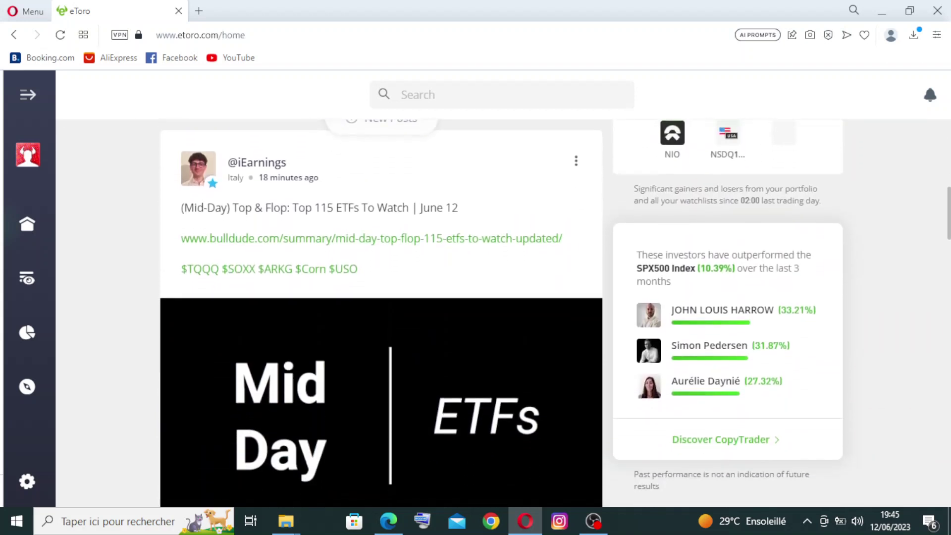
{"action": "scroll", "coordinate": [381, 312], "scroll_direction": "down", "scroll_amount": 3}
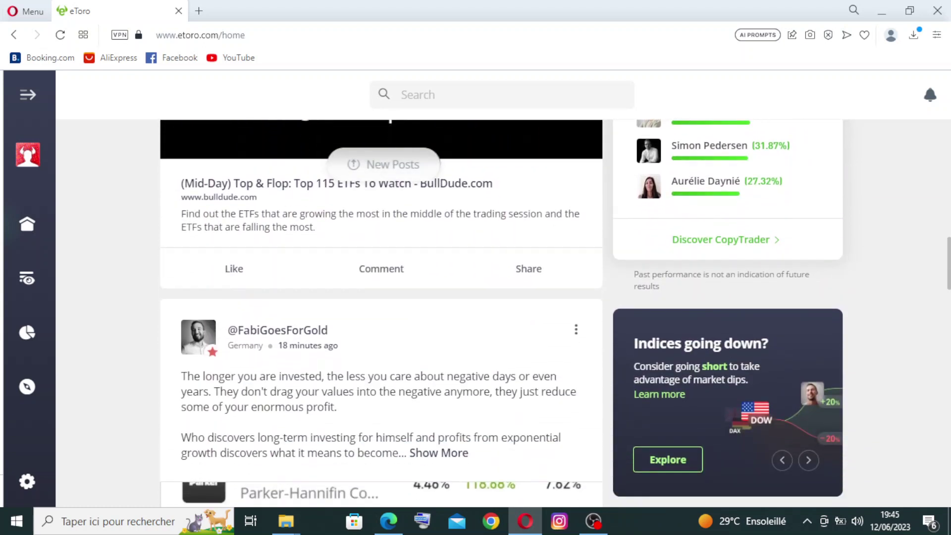